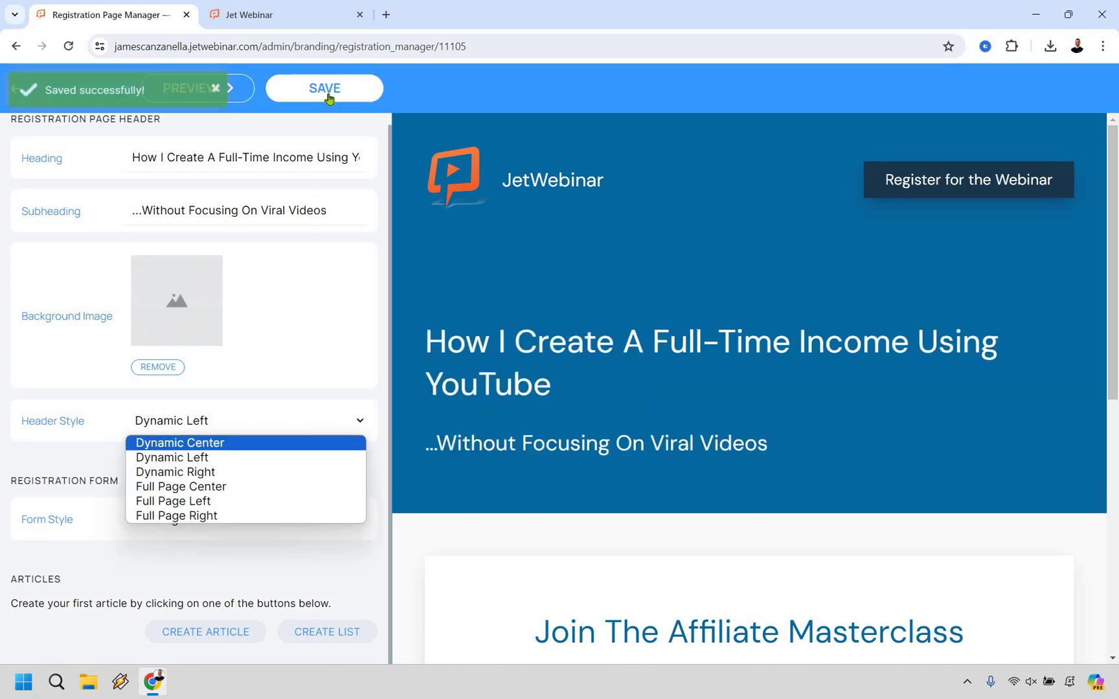
# Set the header style to Dynamic Center and save with the Inline with Header form style.
pyautogui.press('Return')
pyautogui.hotkey('ctrl', 's')
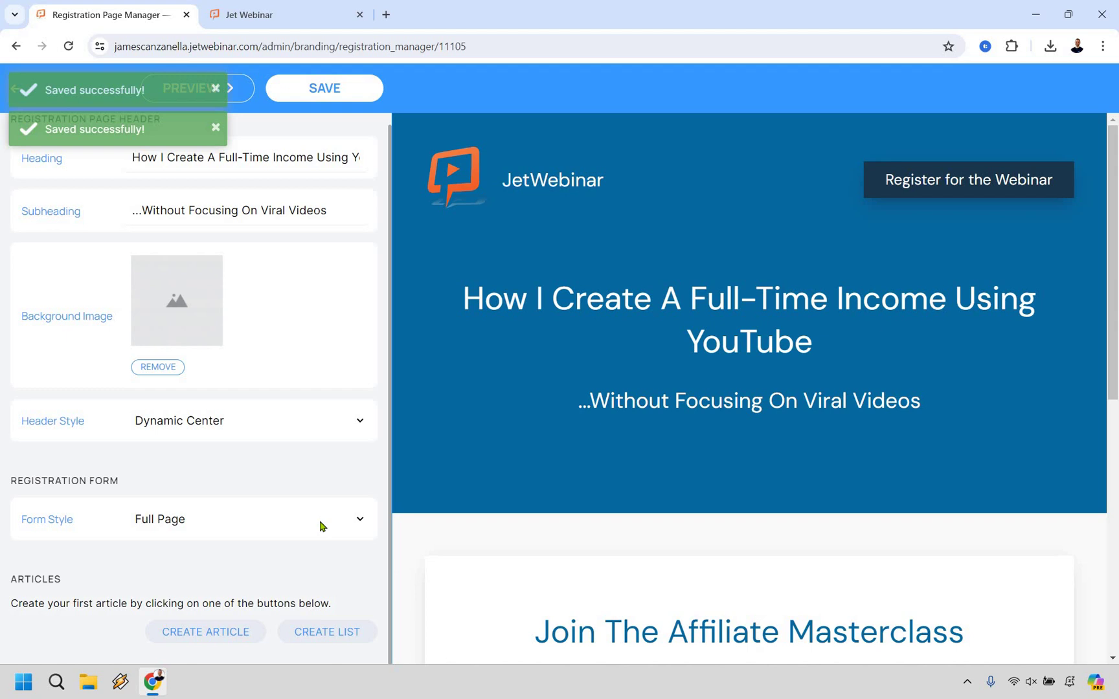
pyautogui.click(320, 524)
pyautogui.press('Down')
pyautogui.press('Return')
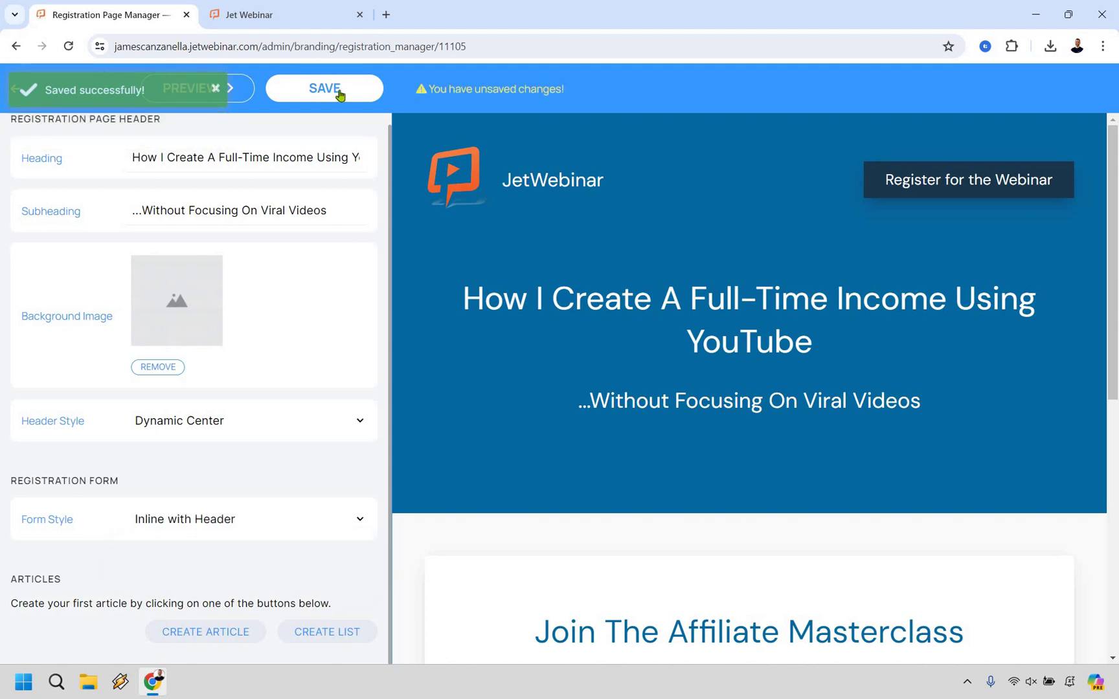
pyautogui.click(338, 91)
pyautogui.scroll(-10, 1052, 321)
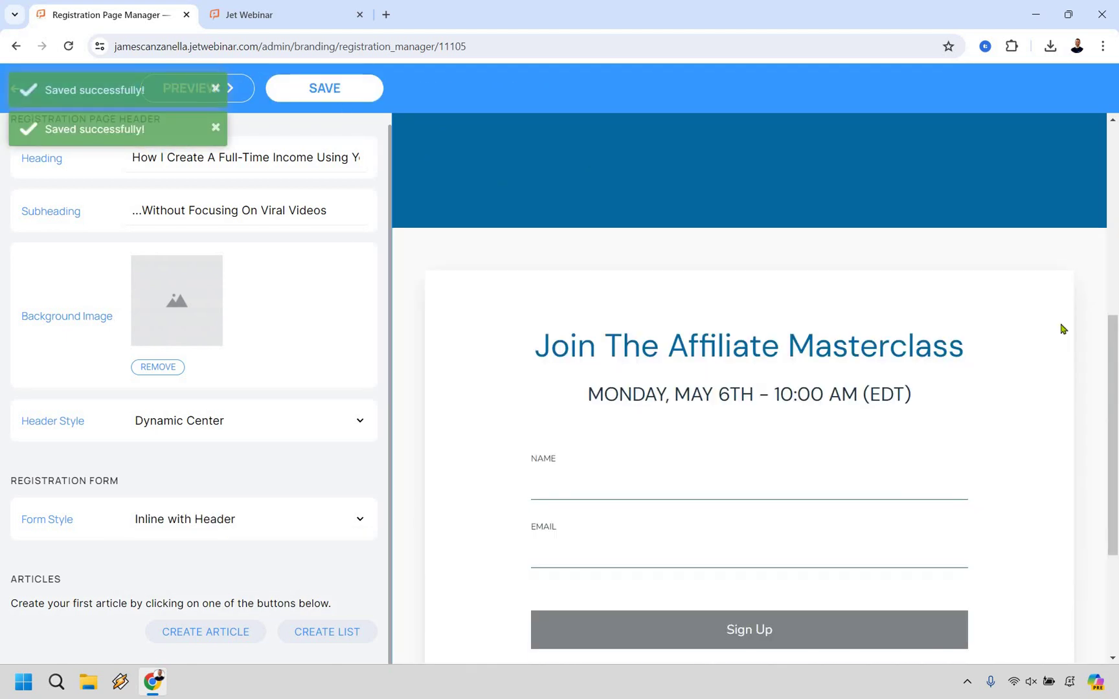
pyautogui.scroll(10, 749, 387)
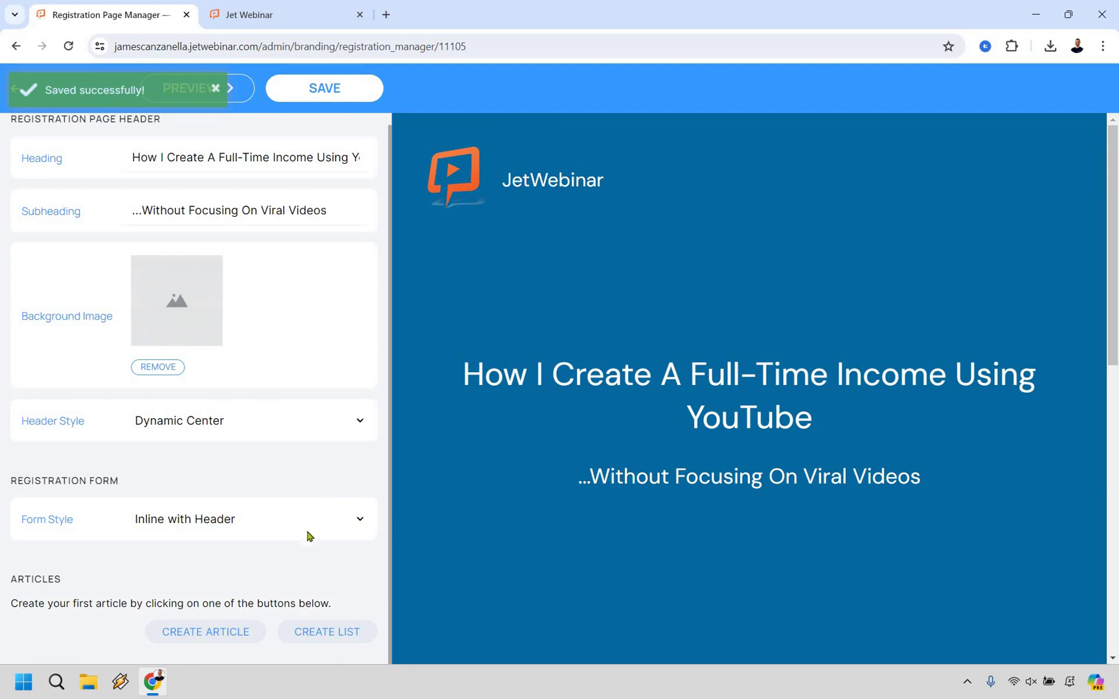
# Switch the form style back to Full Page, save, and return to the Edit Webinar Style tab.
pyautogui.click(307, 537)
pyautogui.press('Up')
pyautogui.press('Return')
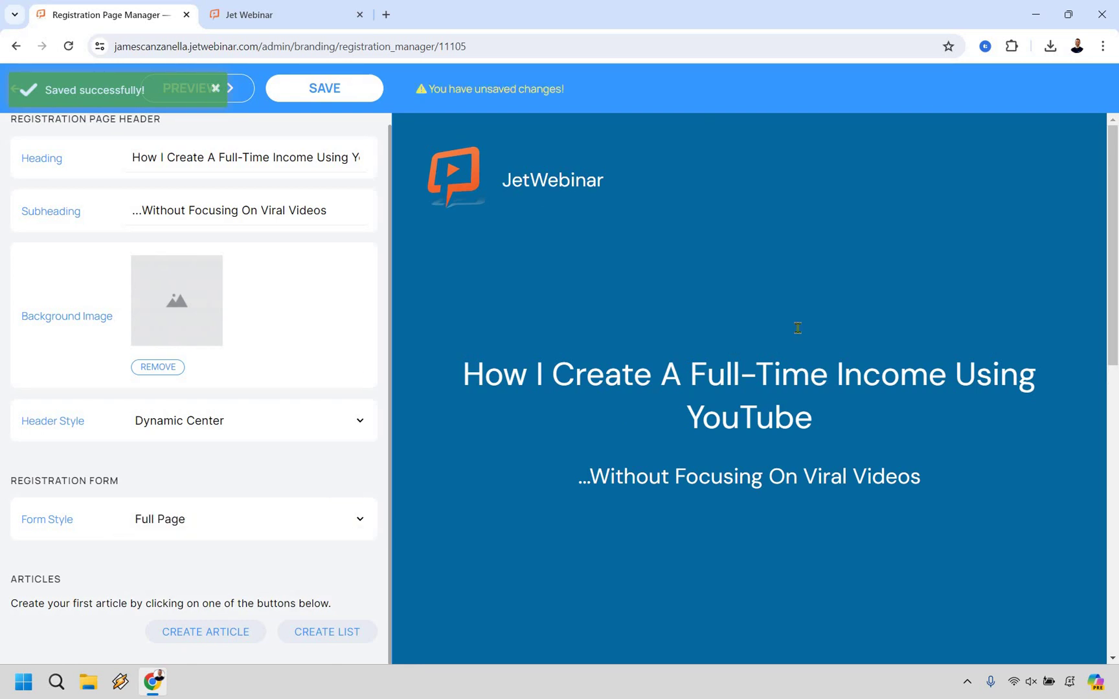
pyautogui.scroll(-6, 777, 362)
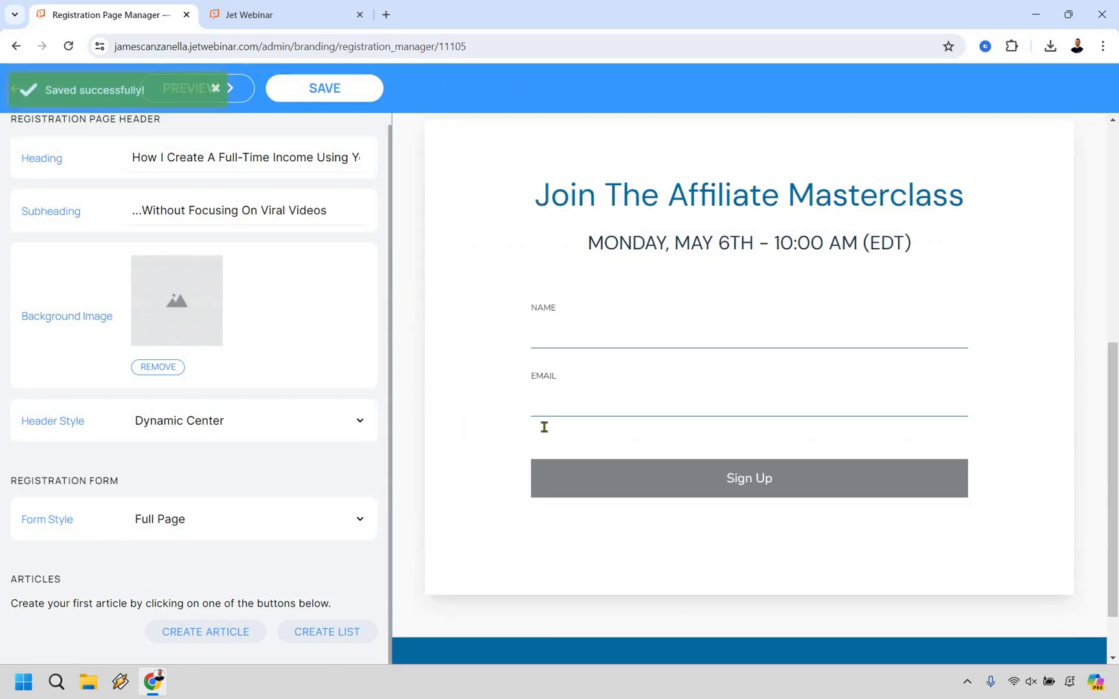
pyautogui.scroll(3, 544, 427)
pyautogui.moveTo(534, 418); pyautogui.dragTo(819, 387)
pyautogui.click(1001, 354)
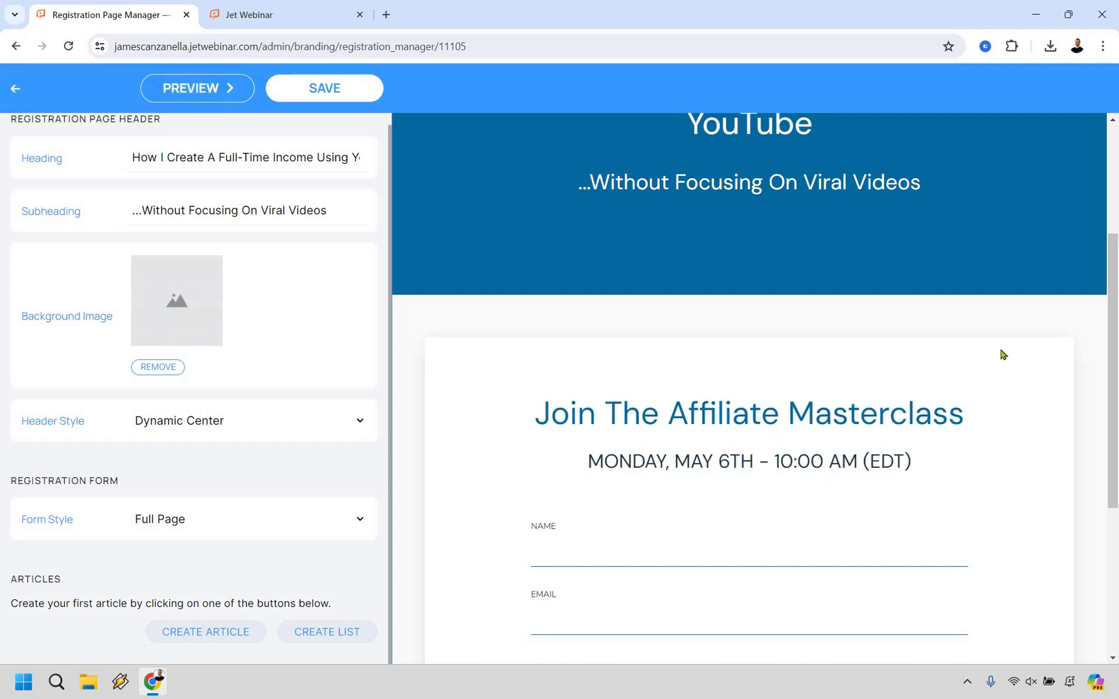
pyautogui.scroll(-2, 1003, 388)
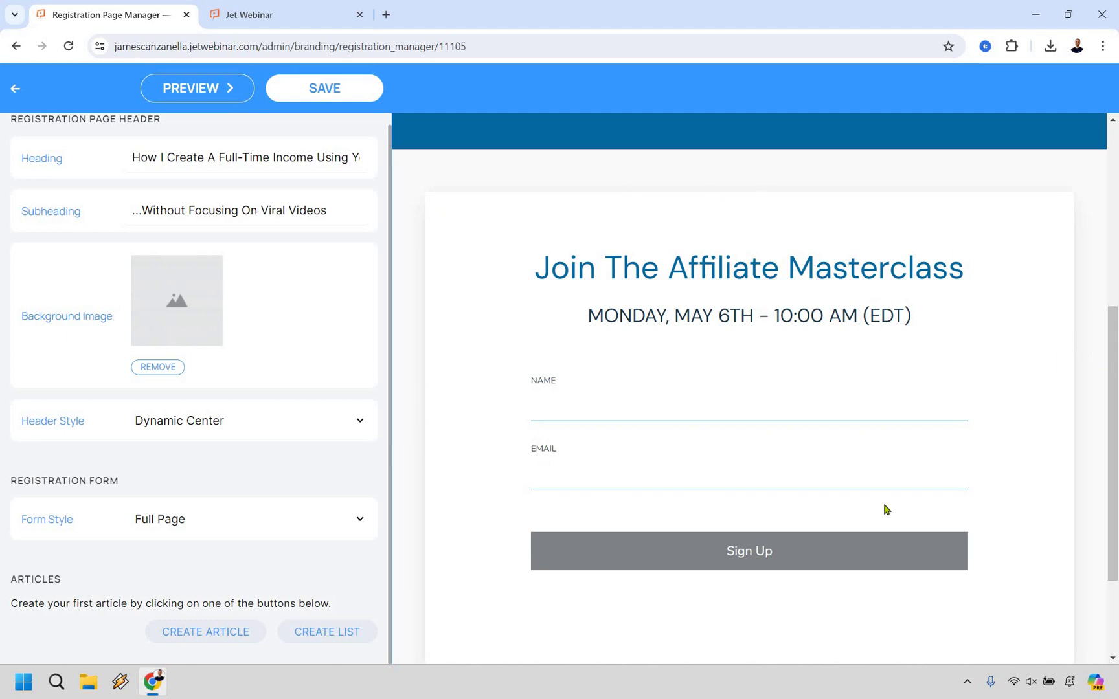
pyautogui.click(342, 88)
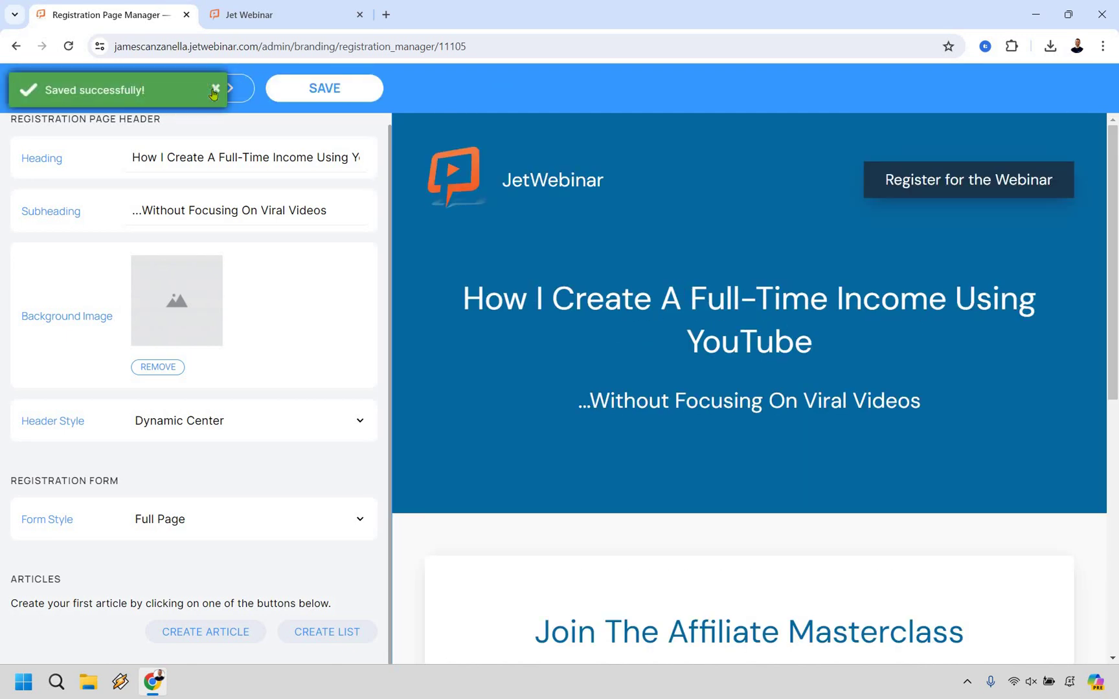
pyautogui.hotkey('alt', 'Left')
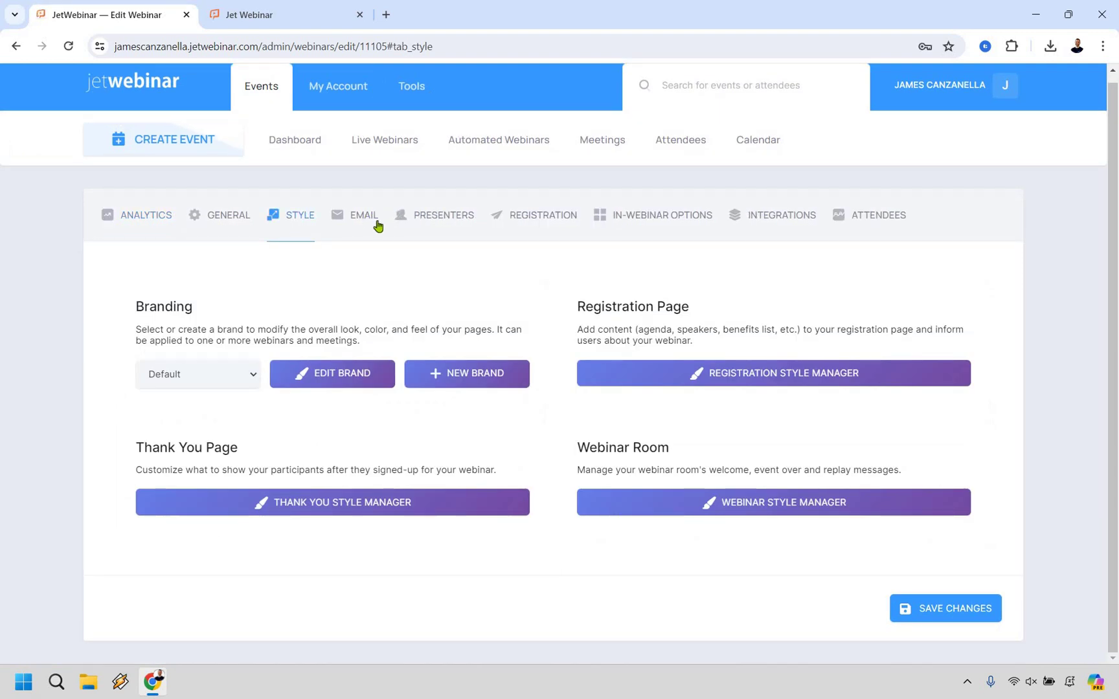
# Make the {wb-name} placeholder bold in the confirmation email's first line.
pyautogui.click(374, 223)
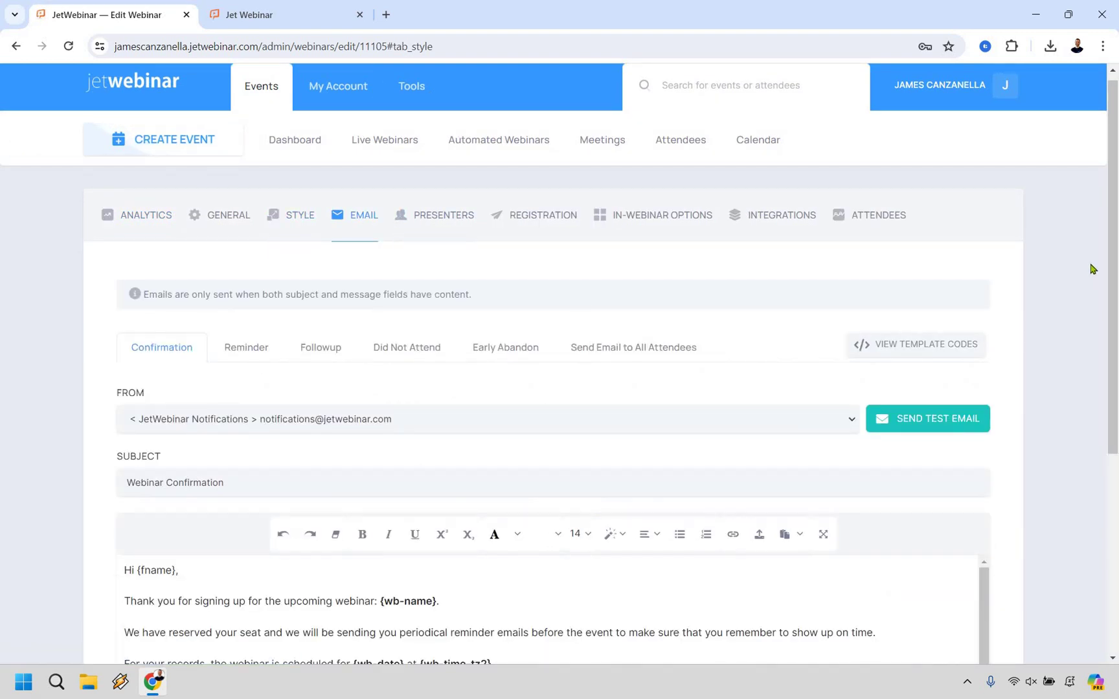
pyautogui.scroll(-3, 705, 479)
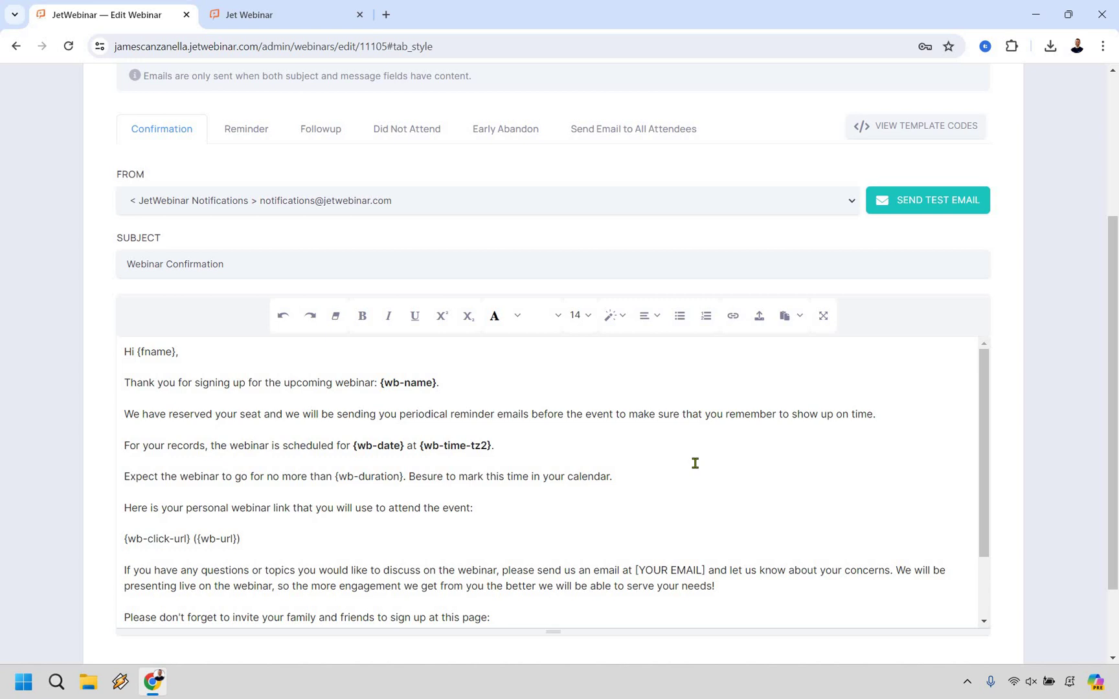
pyautogui.scroll(-3, 518, 424)
pyautogui.scroll(3, 382, 387)
pyautogui.doubleClick(429, 383)
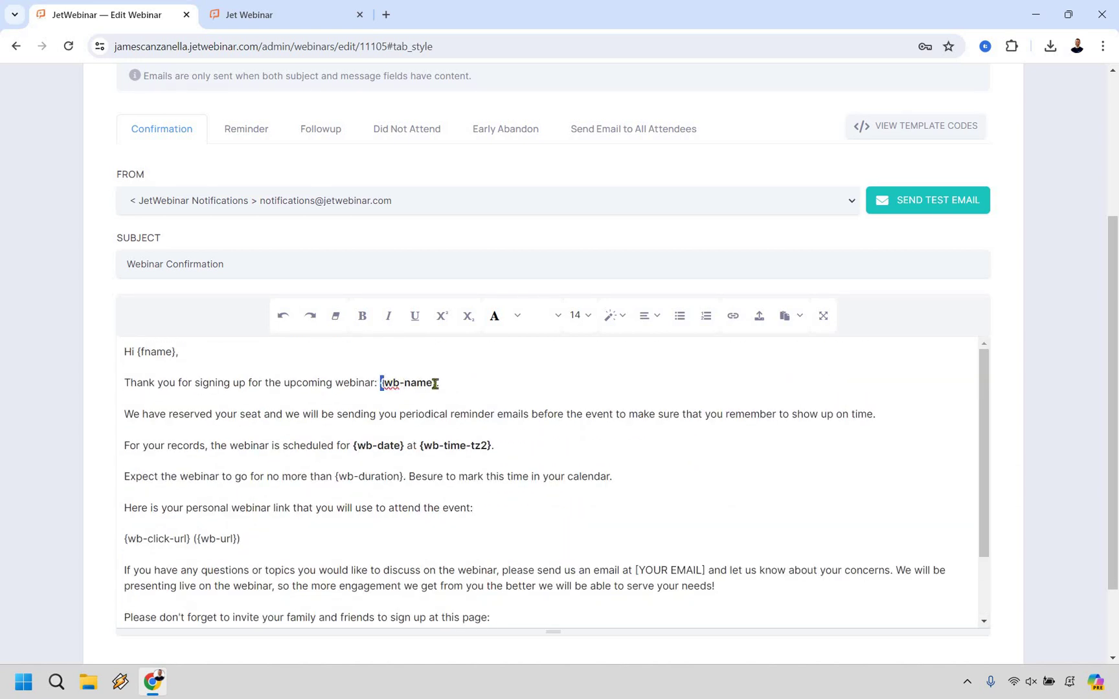
pyautogui.hotkey('ctrl', 'b')
pyautogui.click(470, 387)
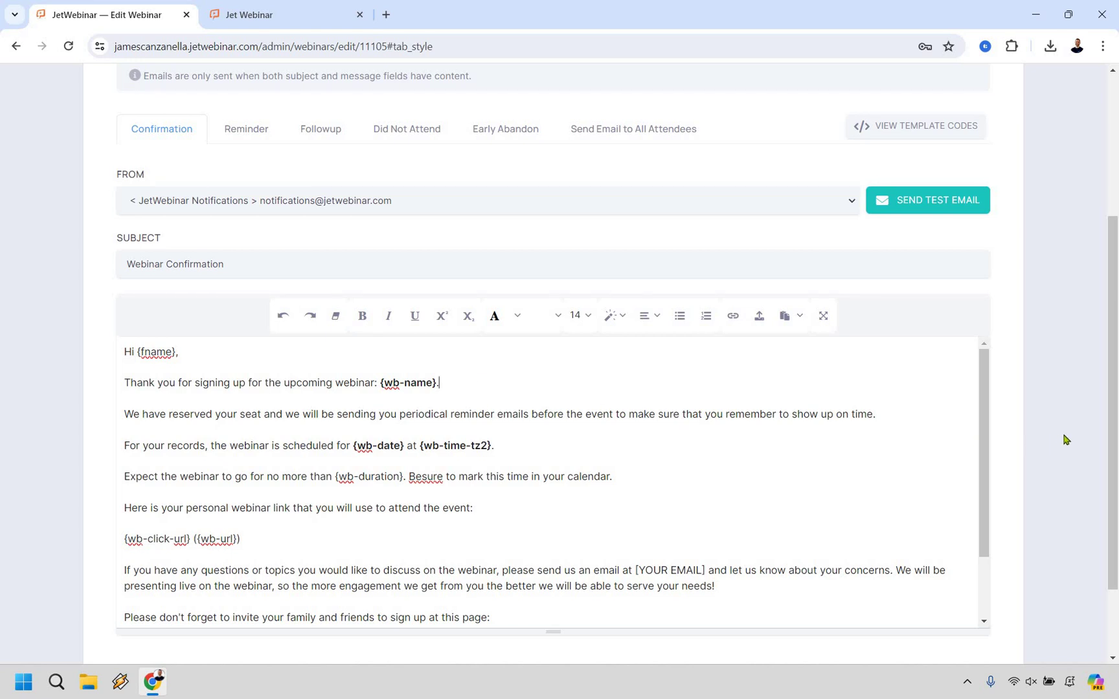
pyautogui.scroll(2, 445, 242)
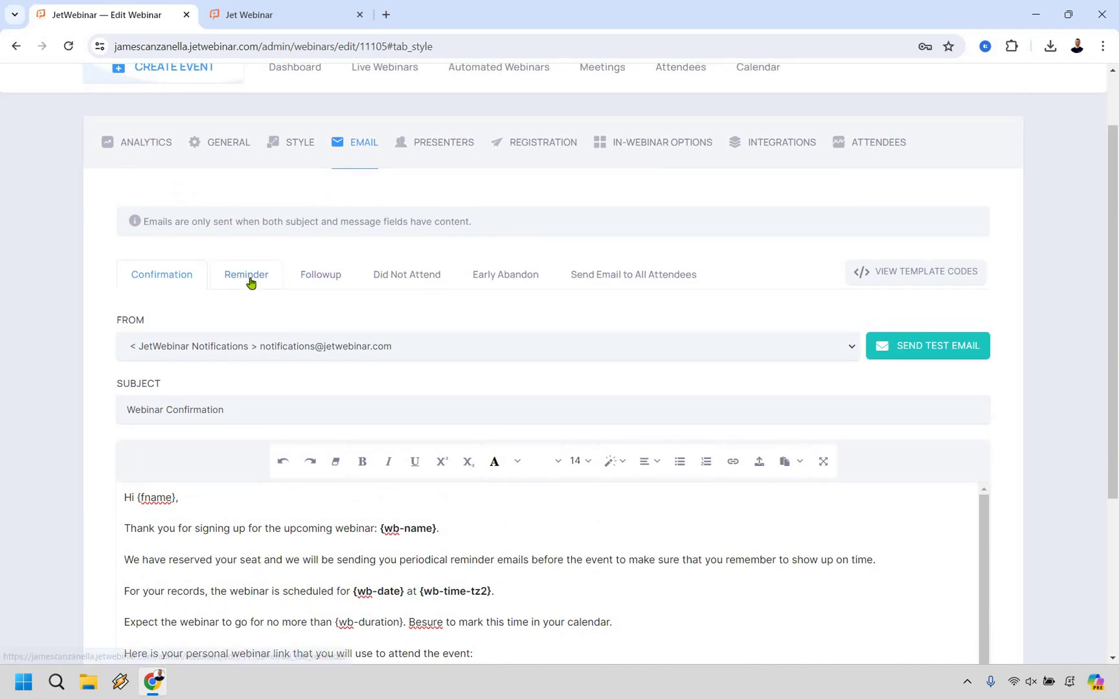
# Review the Reminder, Followup, Did Not Attend, Early Abandon and Send Email to All Attendees templates.
pyautogui.click(276, 282)
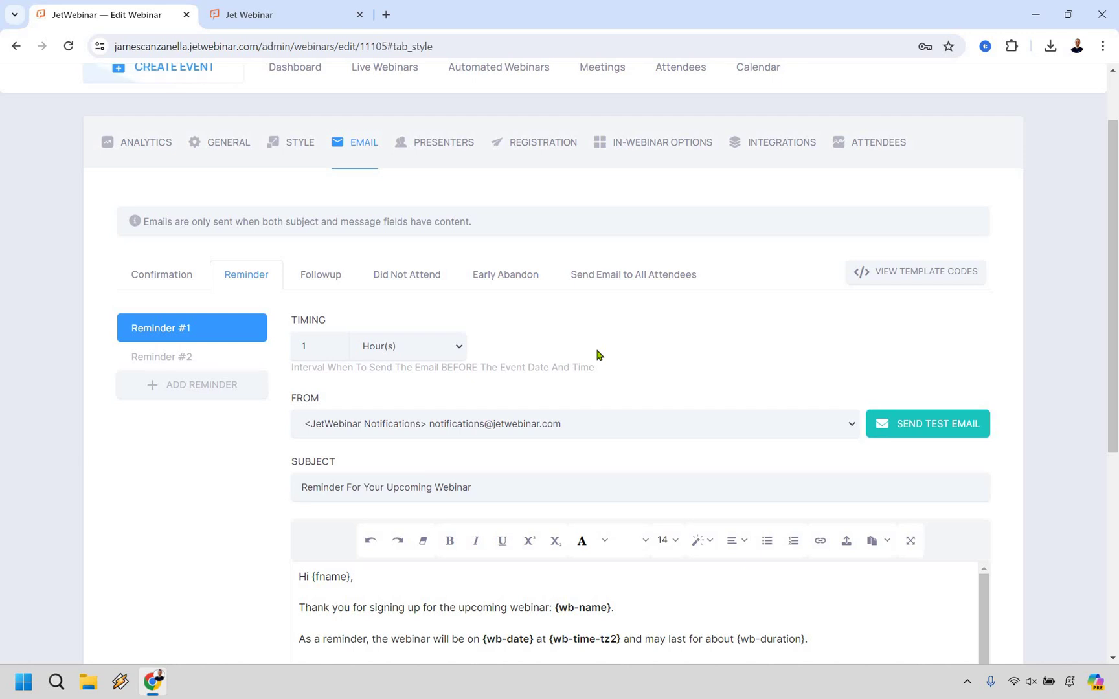
pyautogui.click(334, 285)
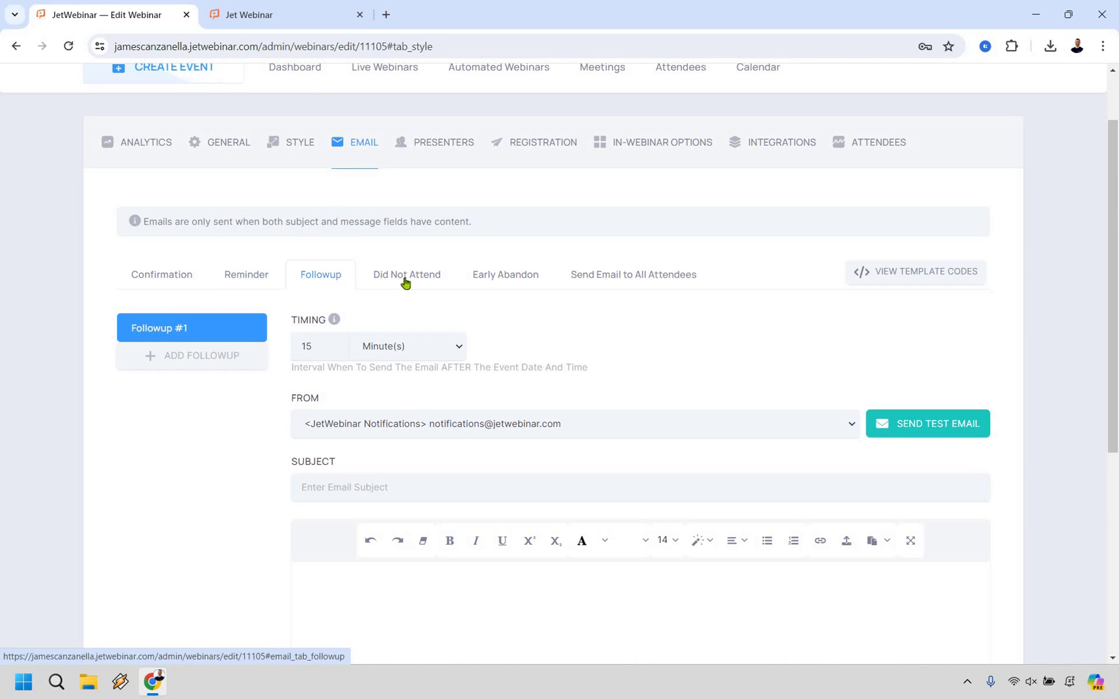
pyautogui.click(406, 281)
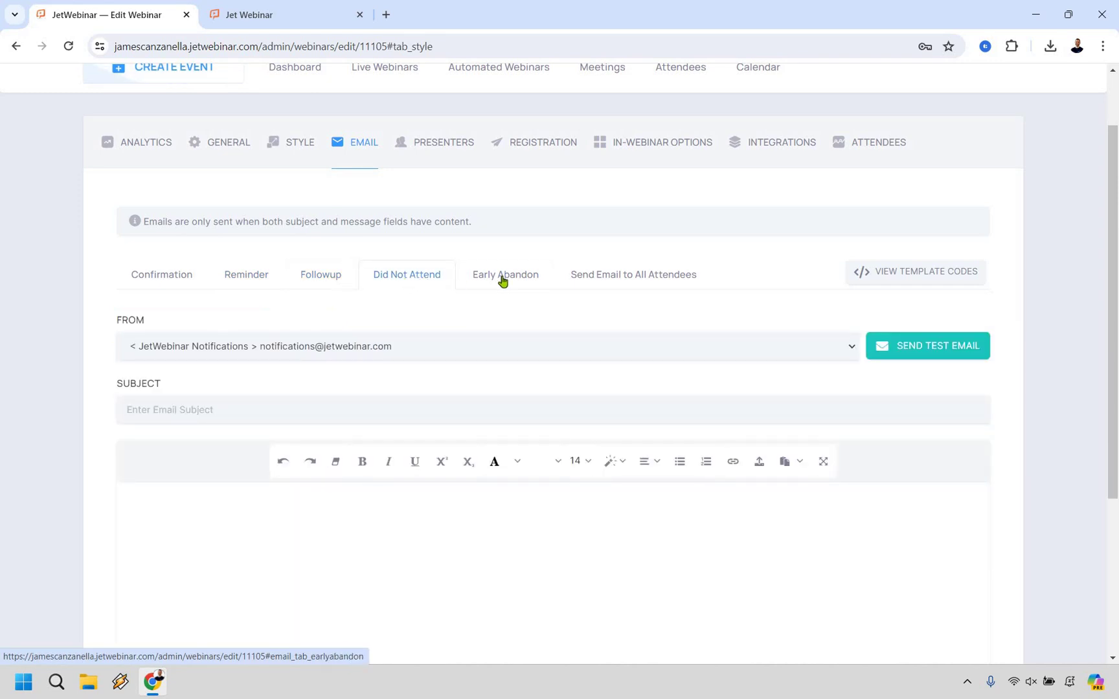
pyautogui.click(505, 281)
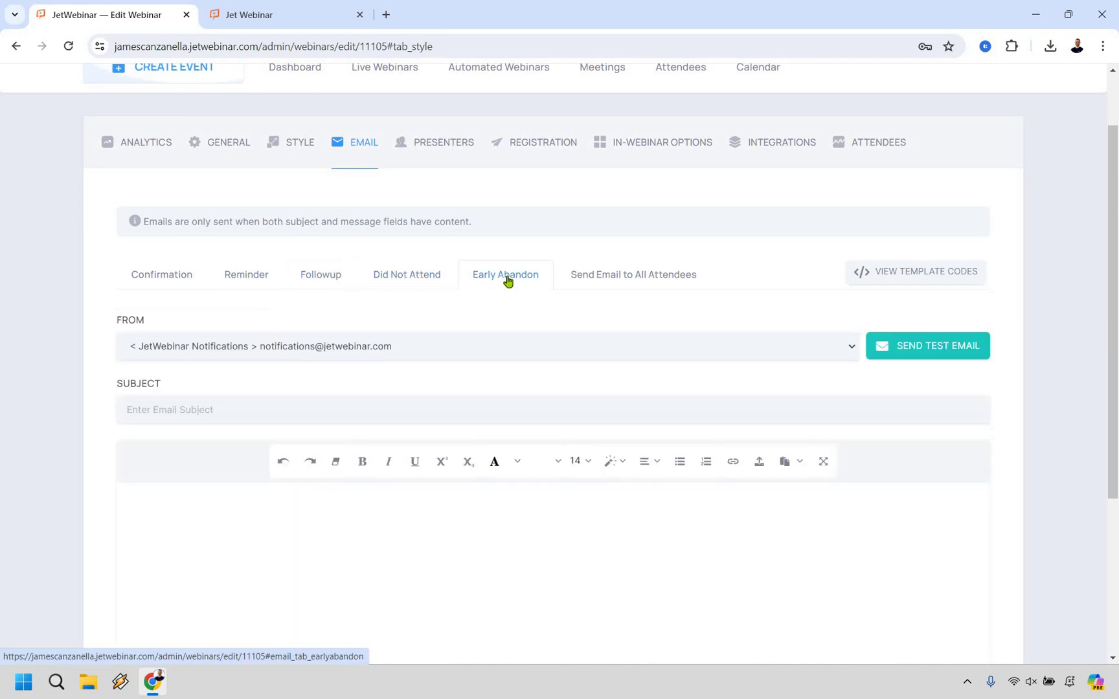
pyautogui.click(644, 281)
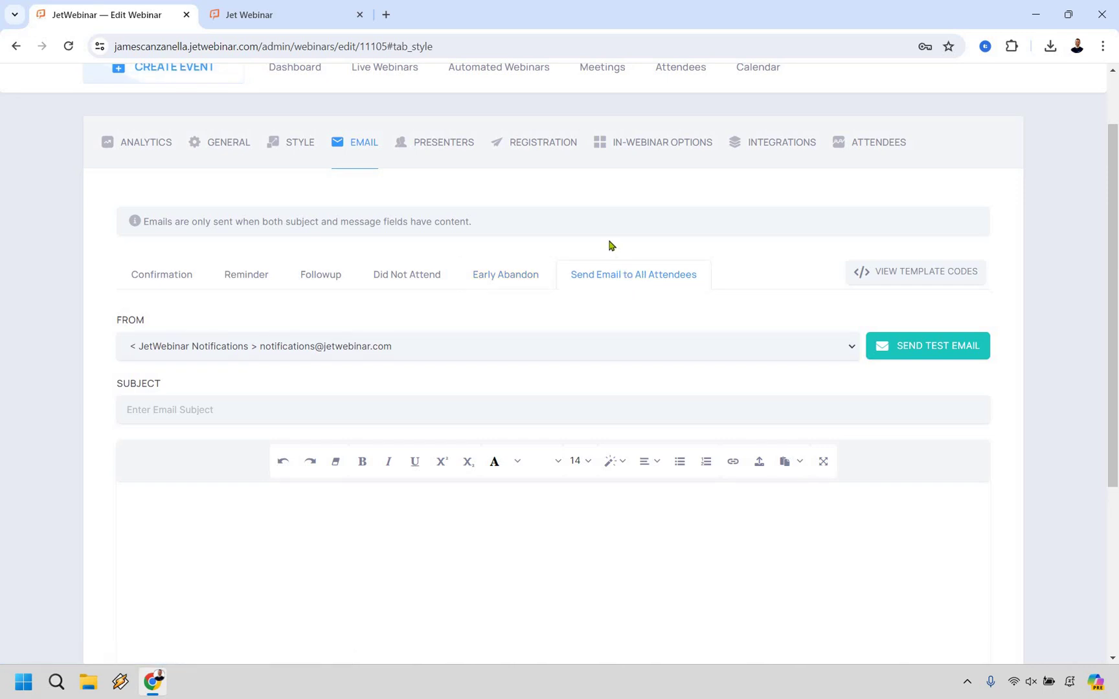
pyautogui.click(402, 284)
# Save the new presenter with the Co-Presenter role to the webinar.
pyautogui.scroll(1, 437, 226)
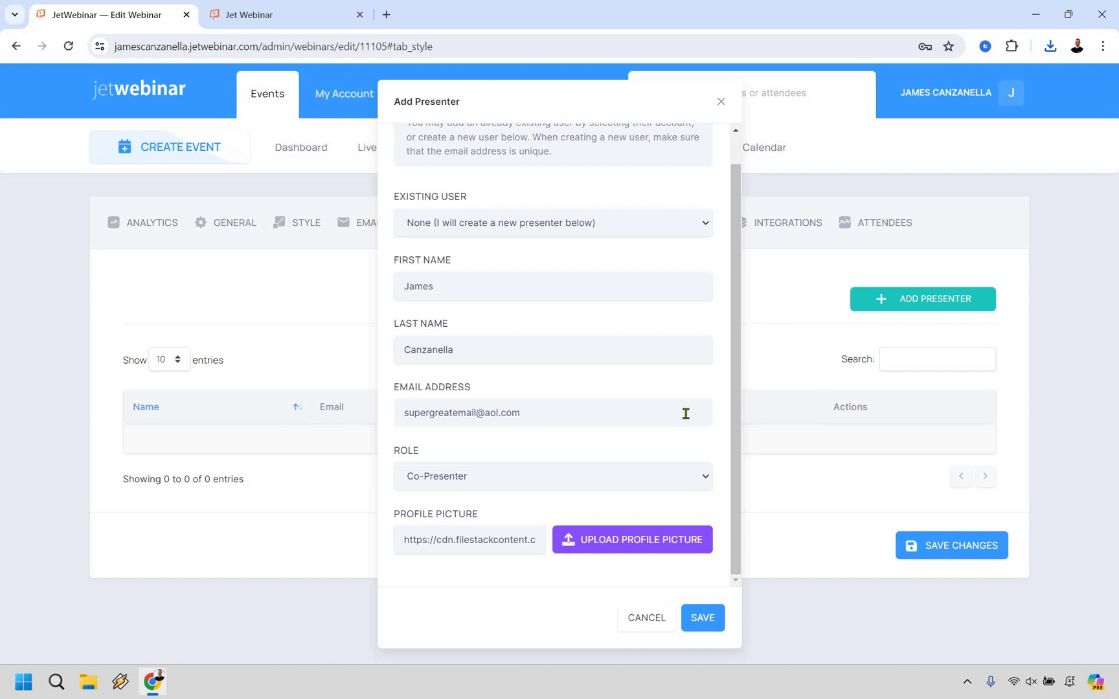
pyautogui.scroll(1, 676, 392)
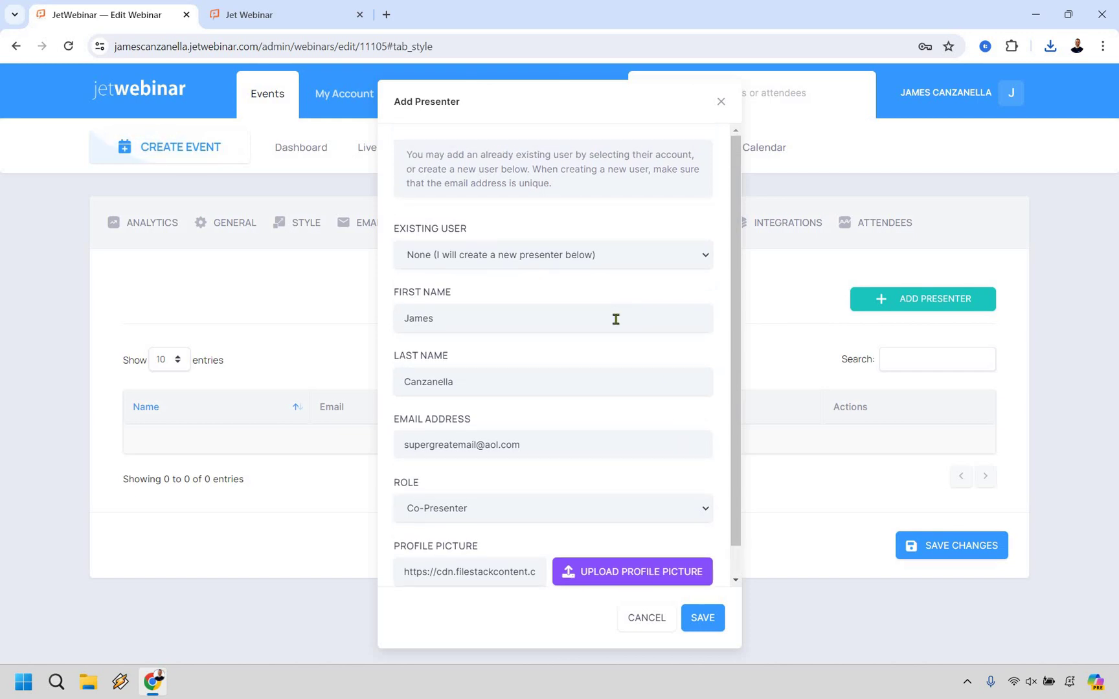
pyautogui.scroll(-1, 691, 624)
pyautogui.click(700, 627)
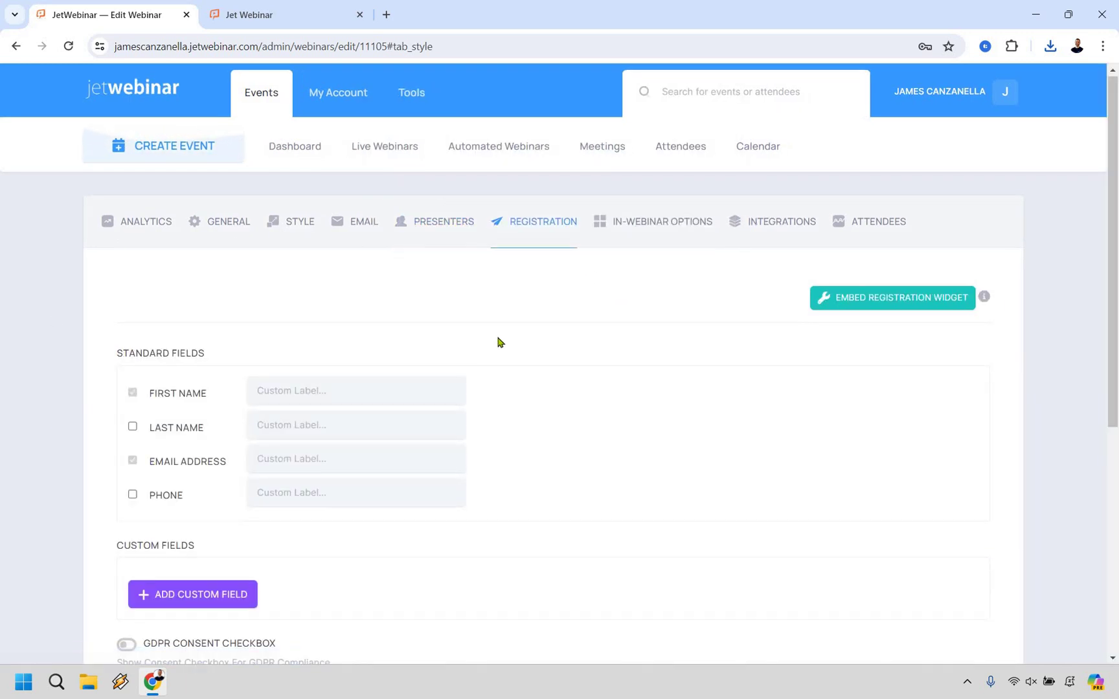
# Scroll through the standard fields, GDPR, double opt-in and custom conversion code settings.
pyautogui.scroll(-1, 575, 326)
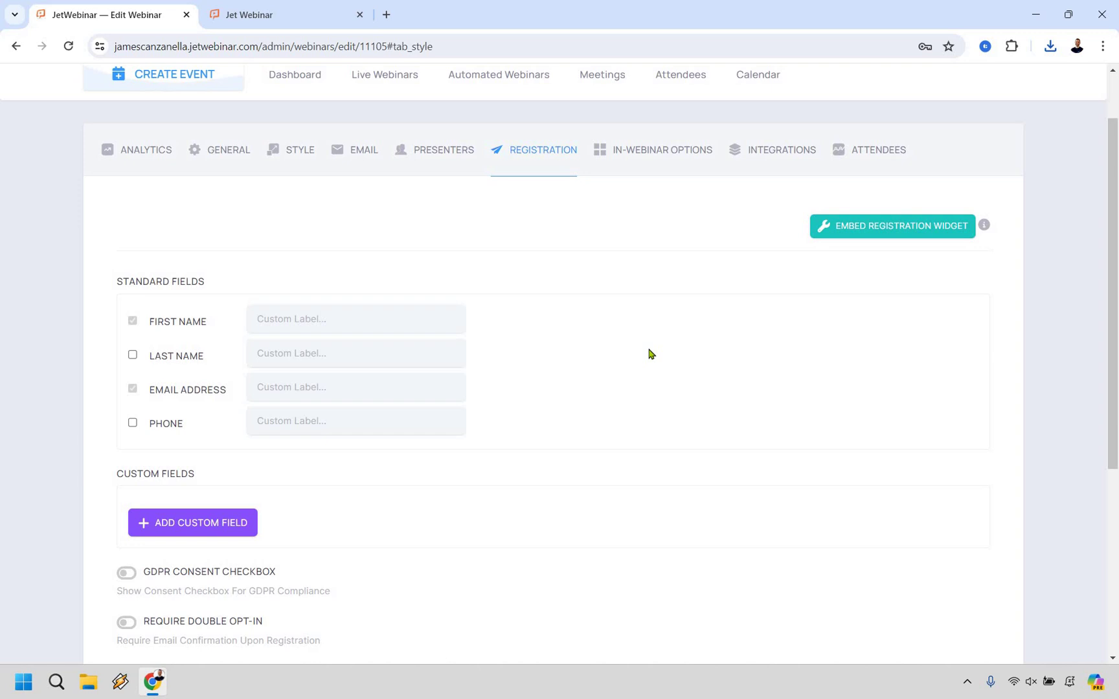
pyautogui.scroll(-1, 648, 346)
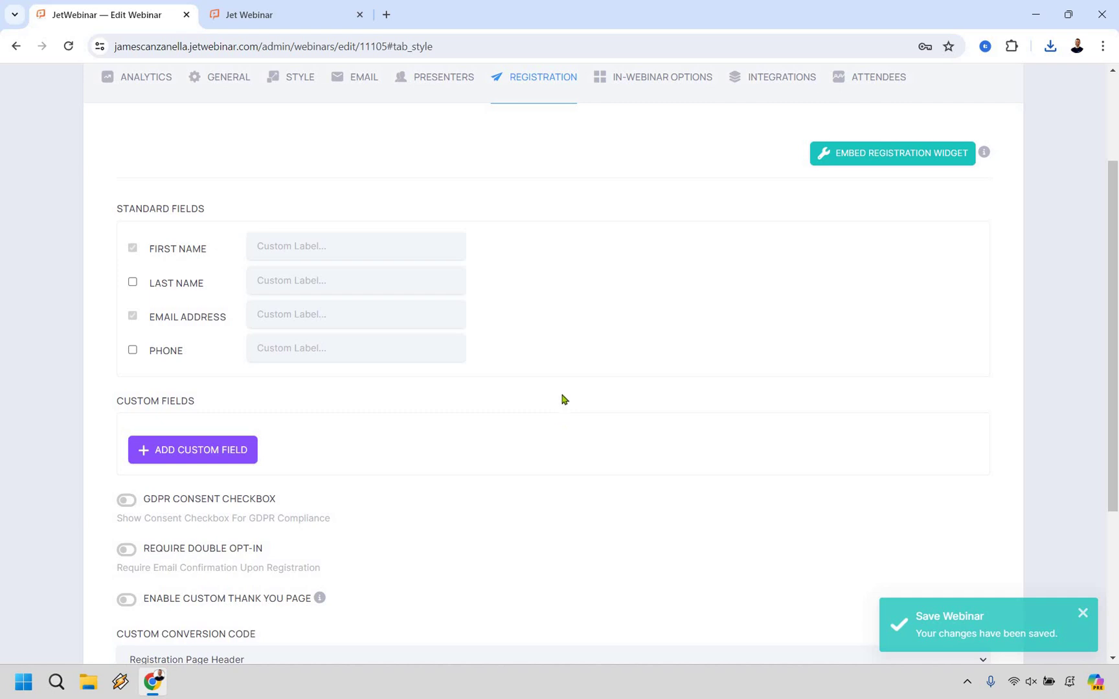
pyautogui.scroll(-2, 445, 356)
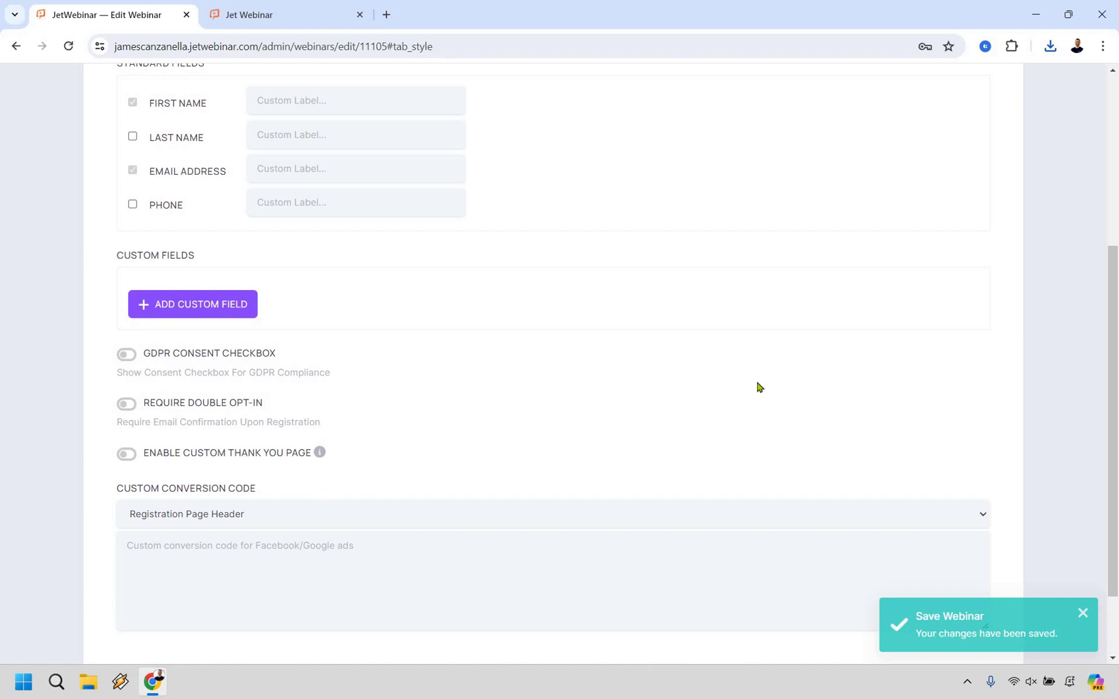
pyautogui.scroll(5, 699, 311)
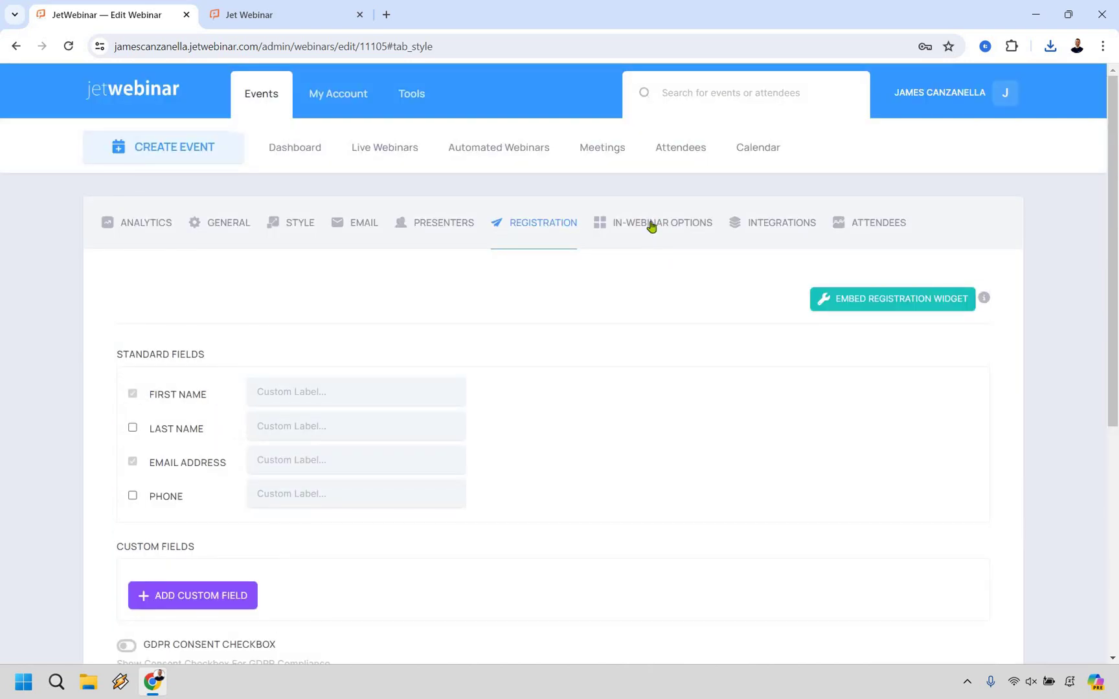
# In the in-webinar options, set the finish action to Redirect To URL.
pyautogui.click(651, 224)
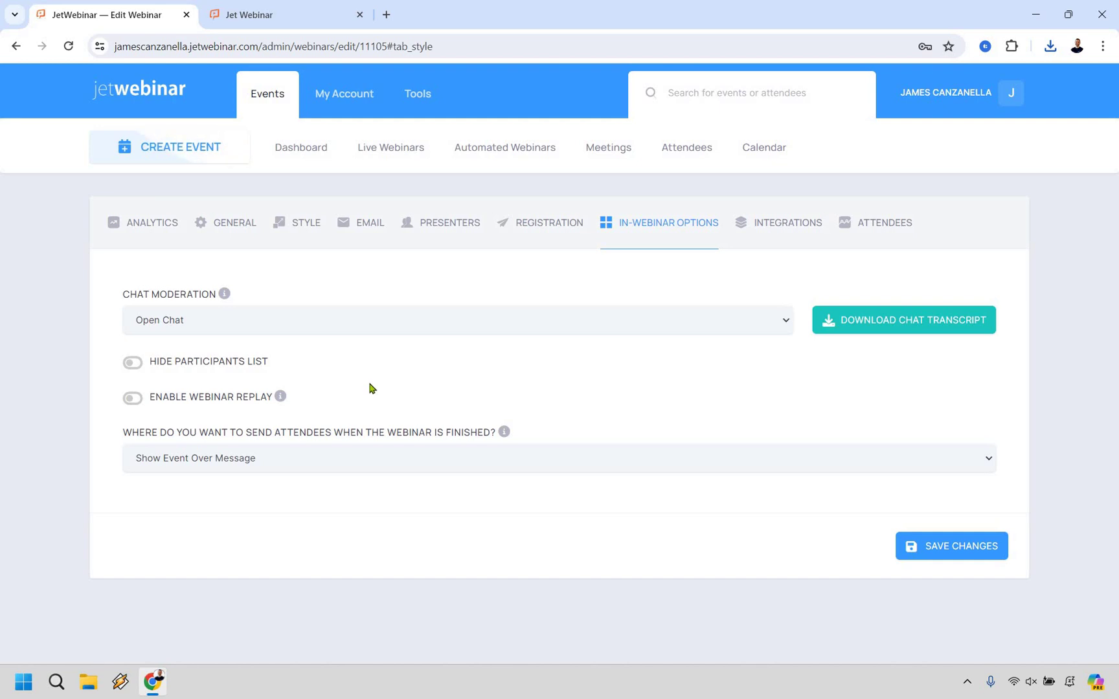
pyautogui.click(332, 468)
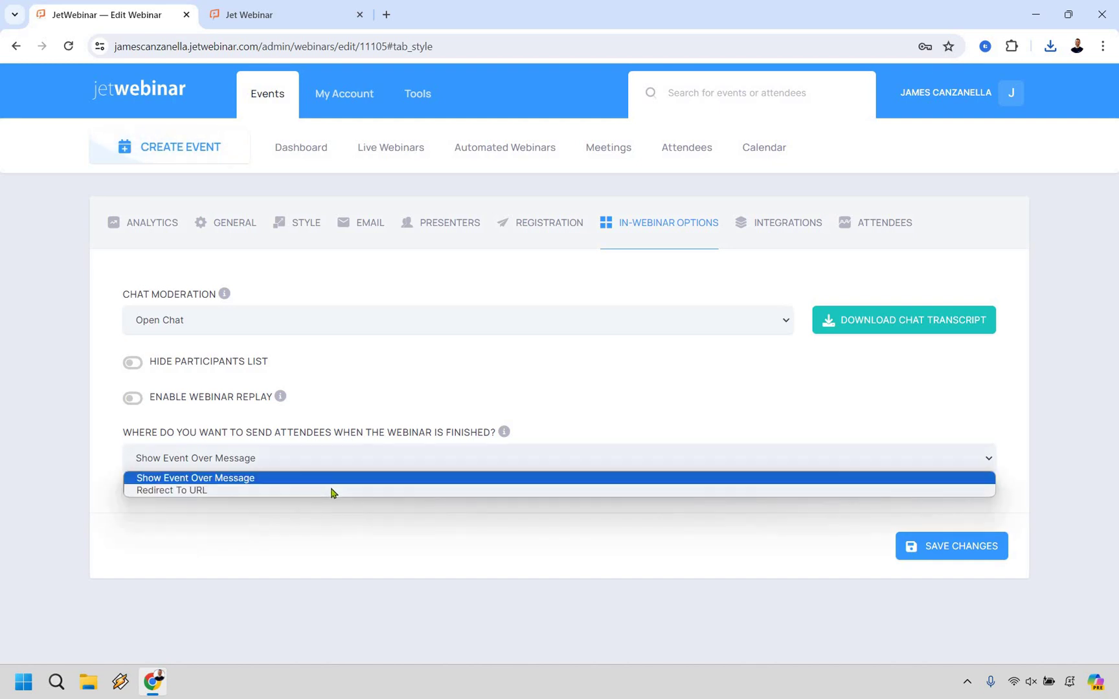
pyautogui.press('Down')
pyautogui.press('Return')
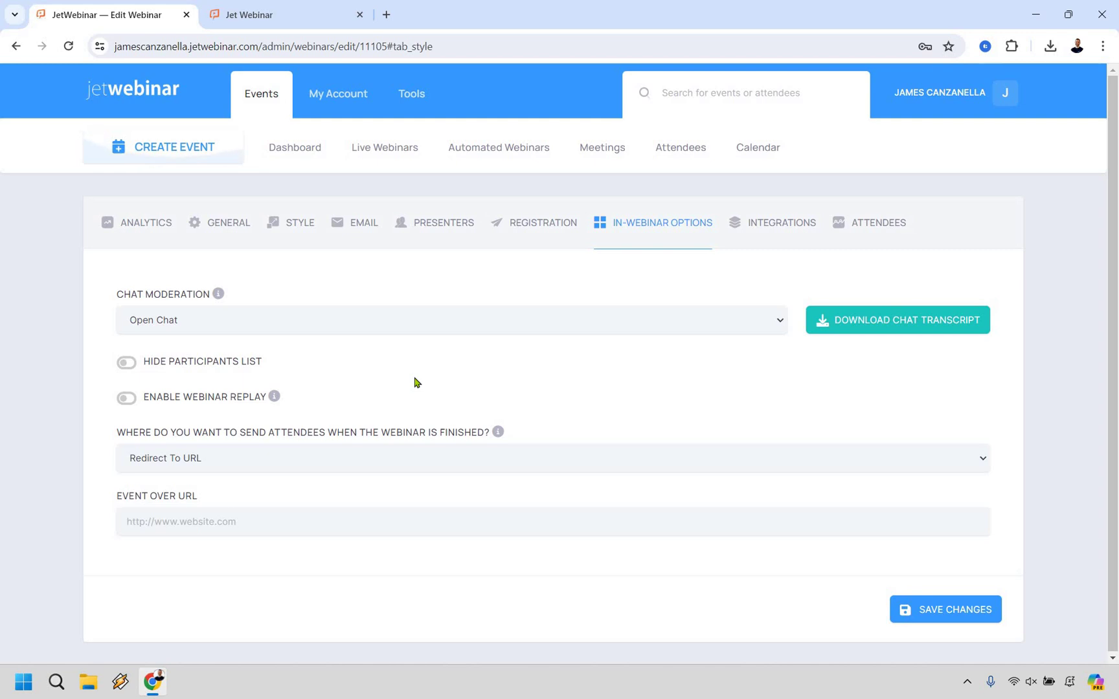
# Check the integrations setting, leaving it at None, then open the attendee list.
pyautogui.click(771, 227)
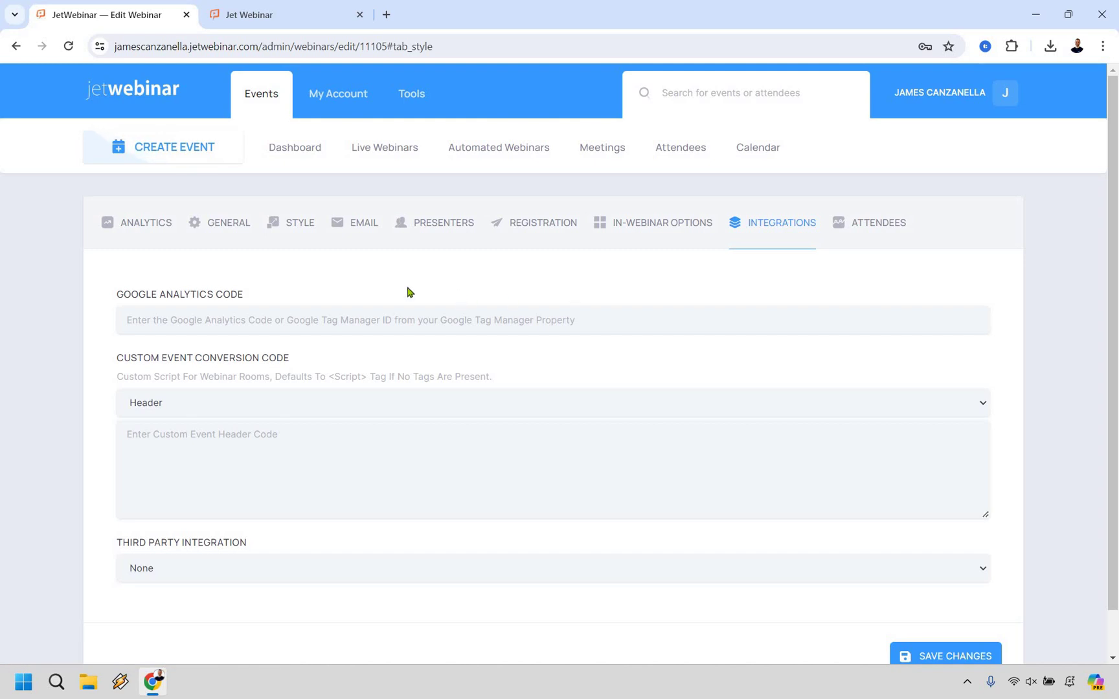
pyautogui.scroll(-1, 244, 310)
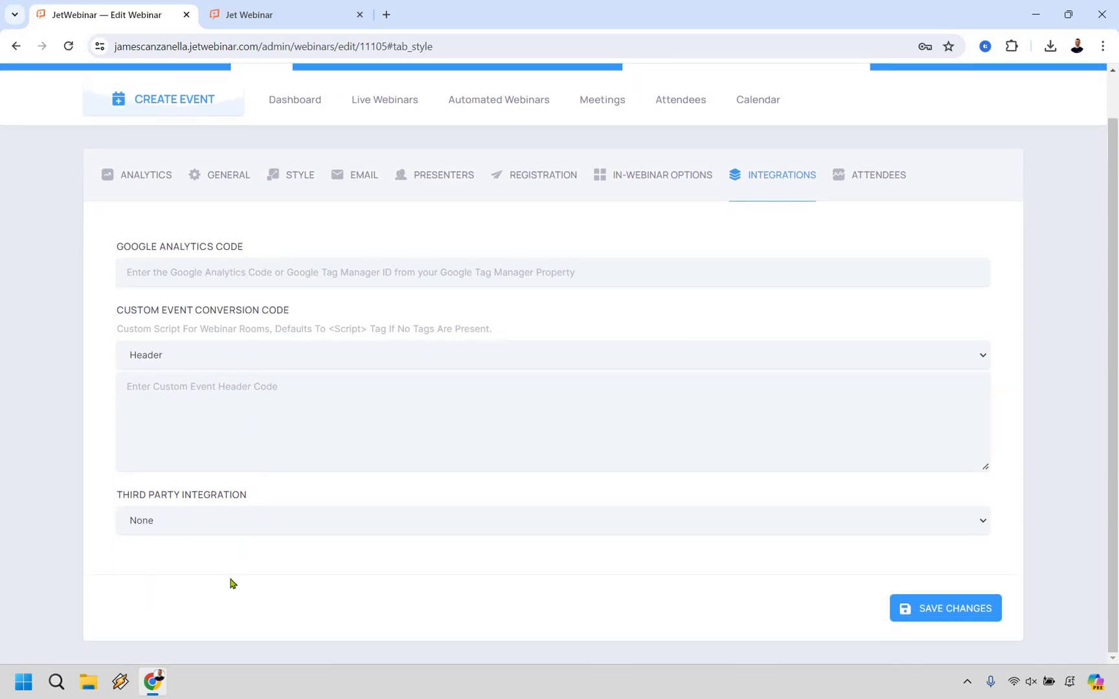
pyautogui.click(229, 522)
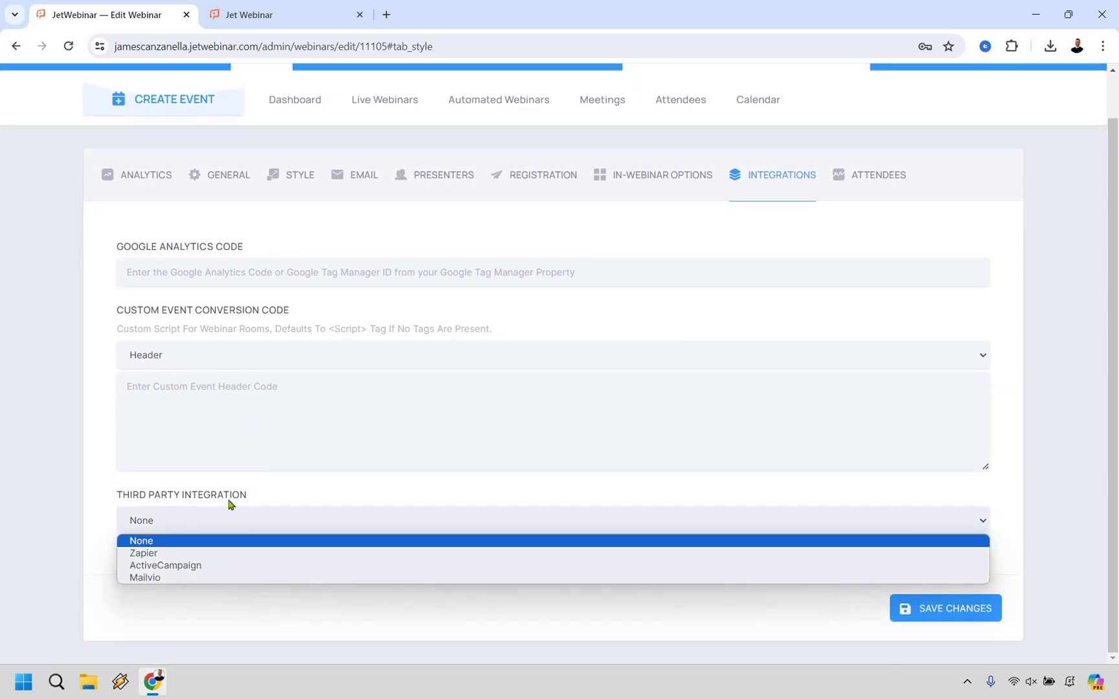
pyautogui.click(400, 421)
pyautogui.scroll(1, 892, 233)
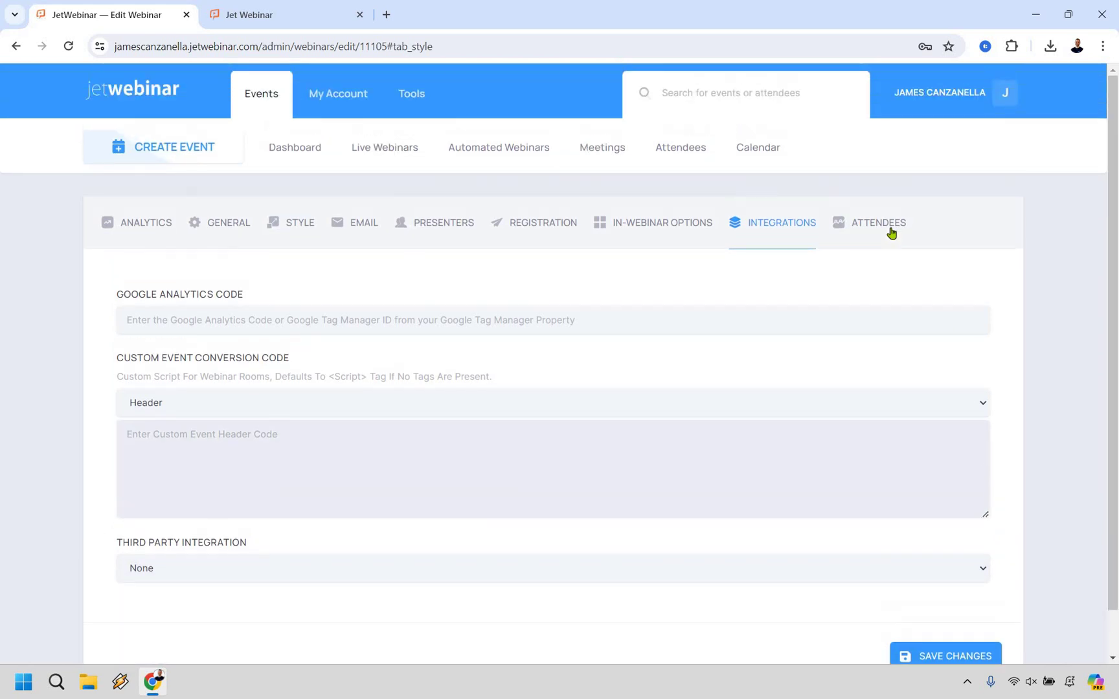
pyautogui.click(891, 232)
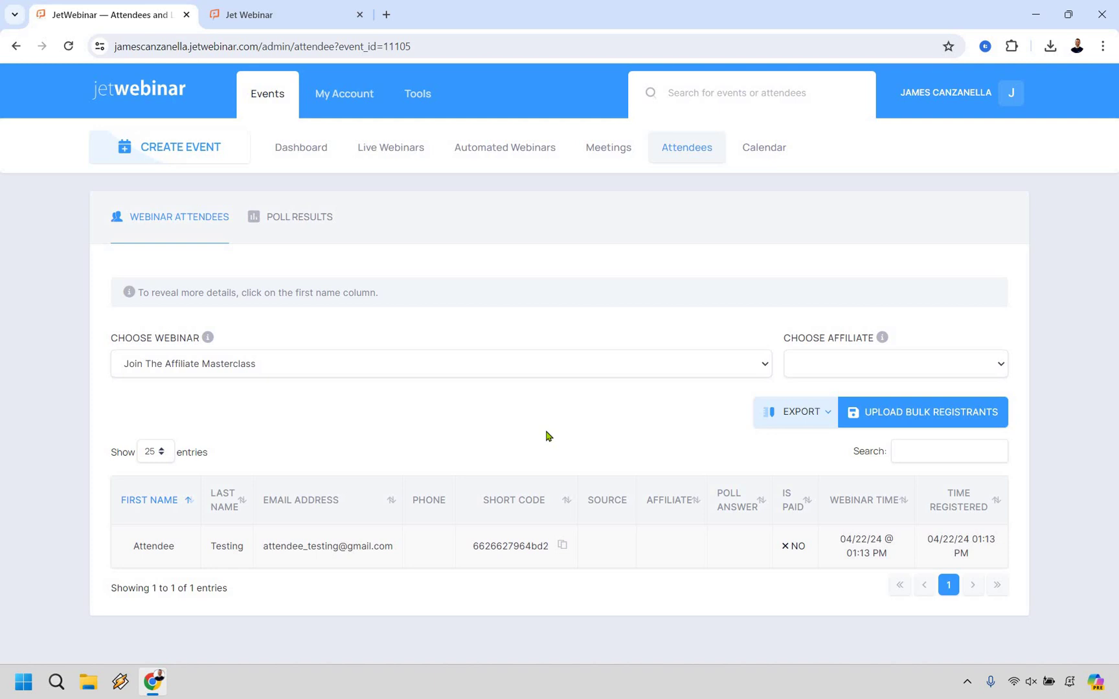
# Preview the masterclass's public registration page from the Live Webinars list.
pyautogui.click(316, 151)
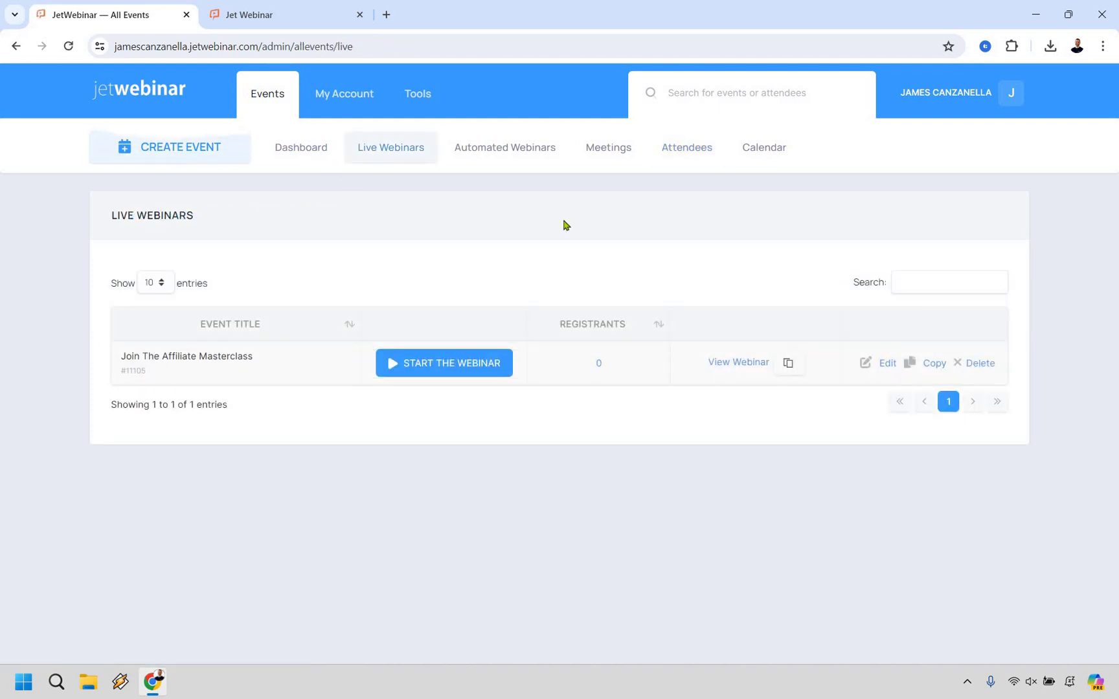
pyautogui.click(735, 361)
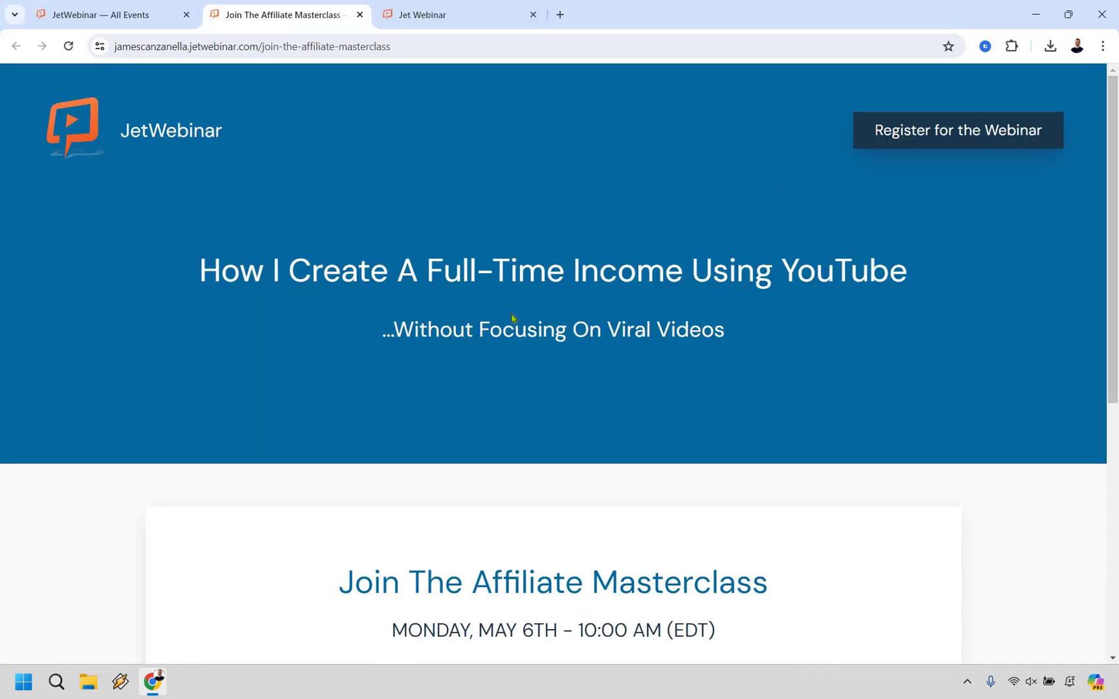
pyautogui.scroll(-5, 294, 268)
pyautogui.scroll(5, 908, 350)
pyautogui.tripleClick(892, 365)
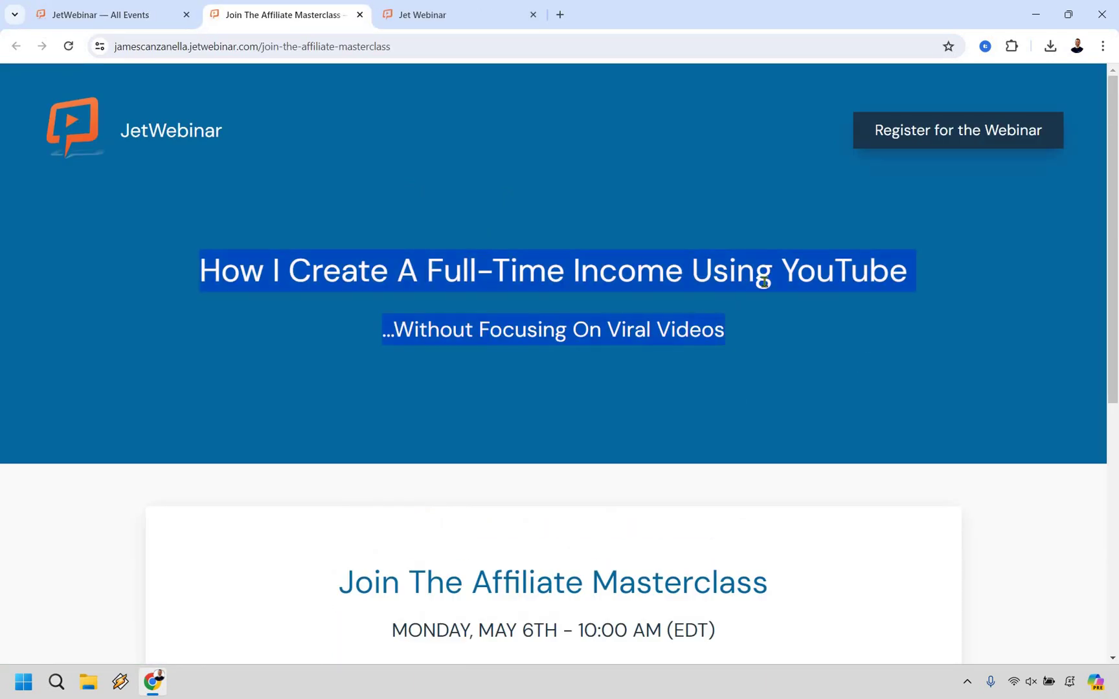
pyautogui.click(1048, 268)
pyautogui.scroll(-5, 1052, 267)
pyautogui.scroll(5, 187, 259)
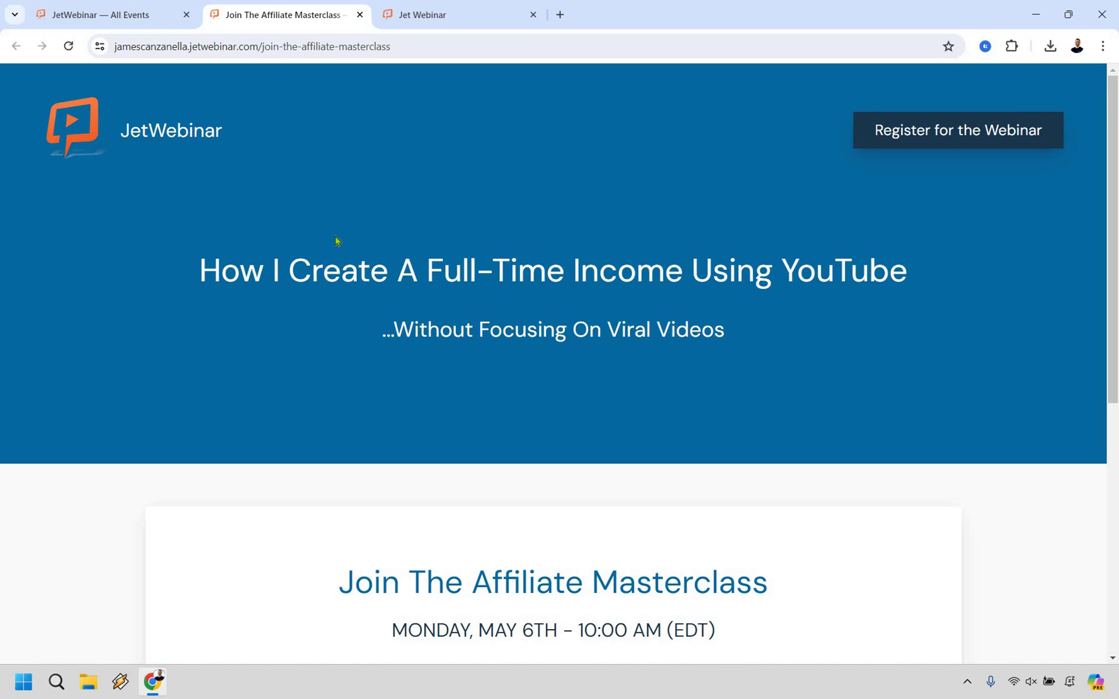
# Close the registration preview, then launch and close the webinar's host room.
pyautogui.click(359, 14)
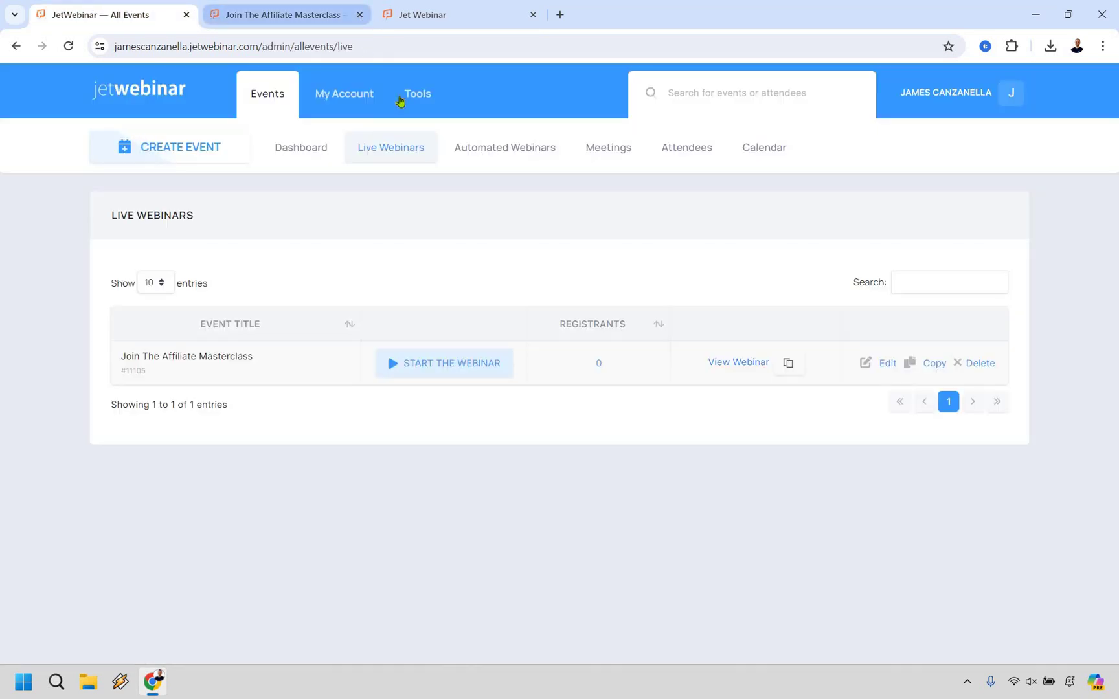
pyautogui.click(467, 367)
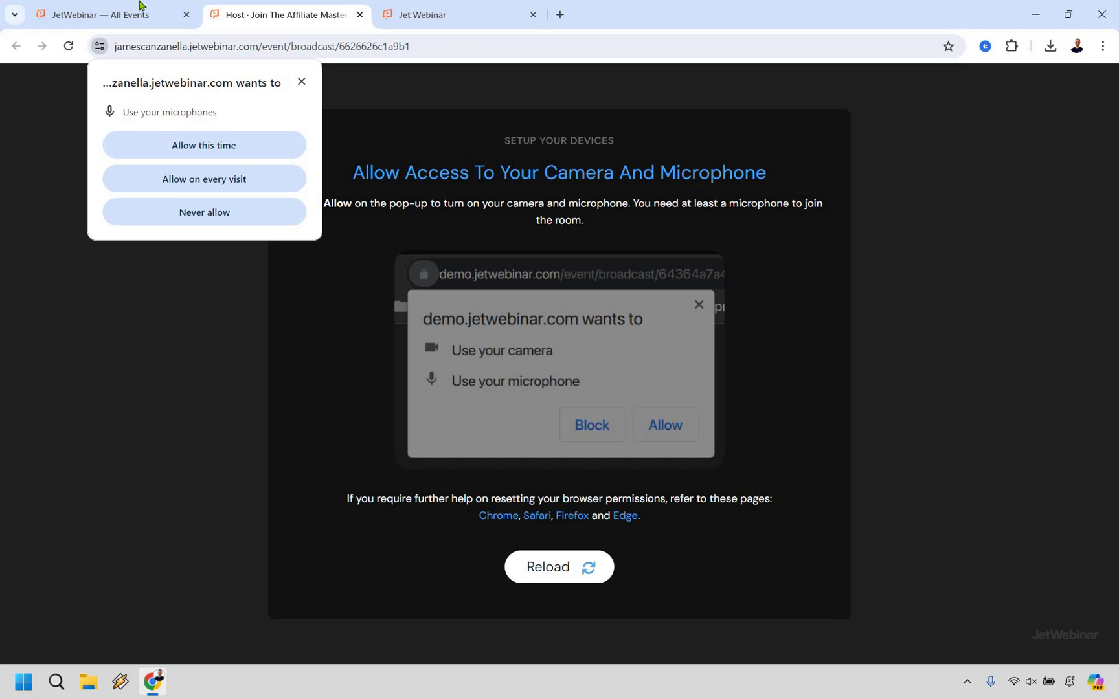
pyautogui.click(359, 14)
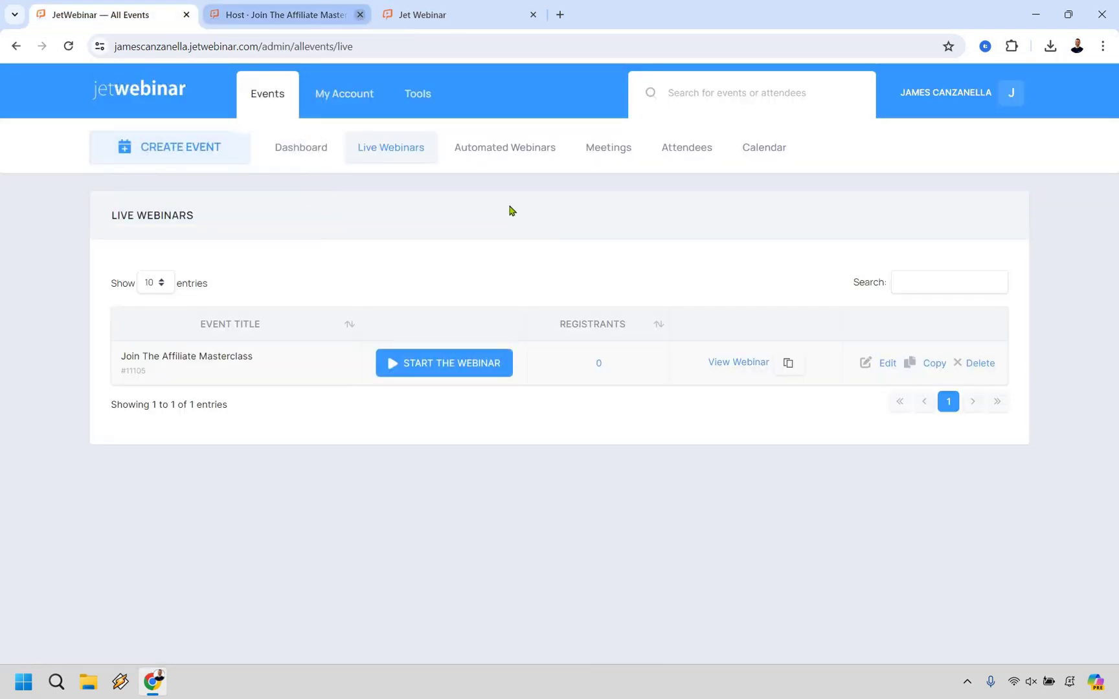